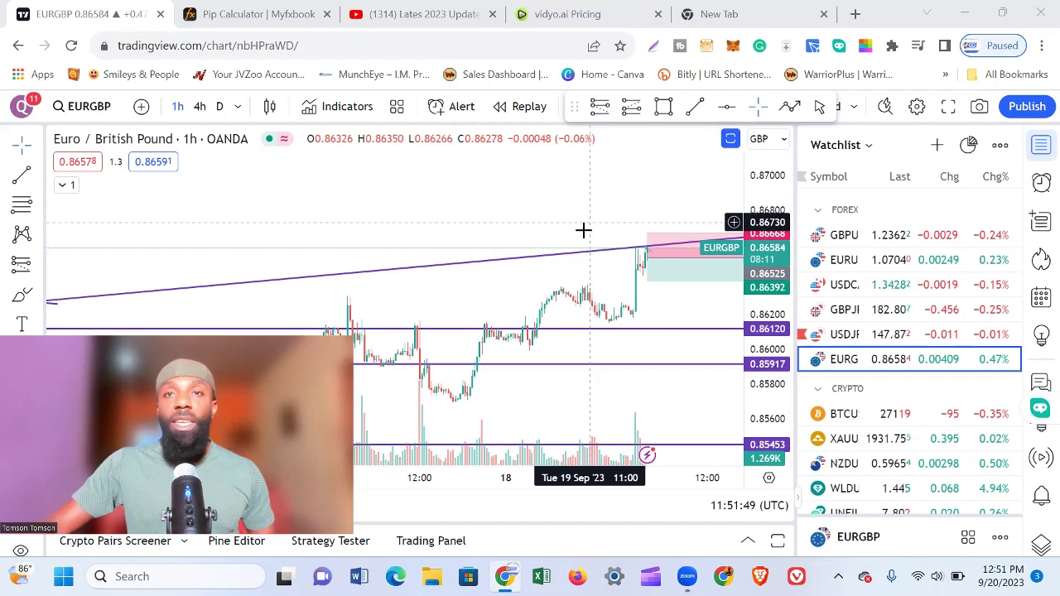
# Switch from the EURGBP chart to Chrome's empty New Tab.
pyautogui.click(728, 15)
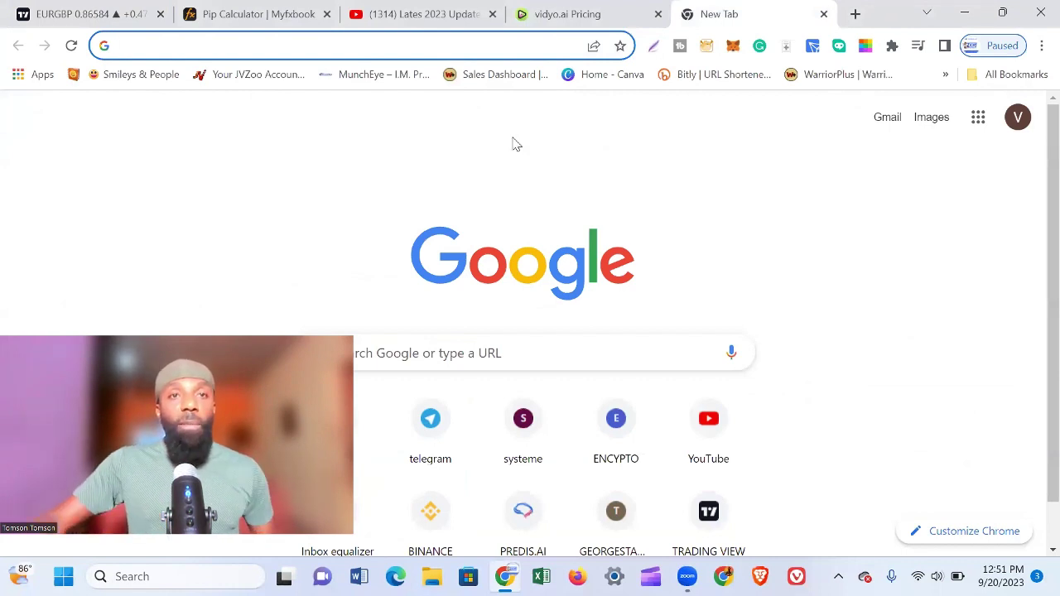
# Enter 'viva' in the address bar and open the vivaldi.com suggestion.
pyautogui.click(367, 45)
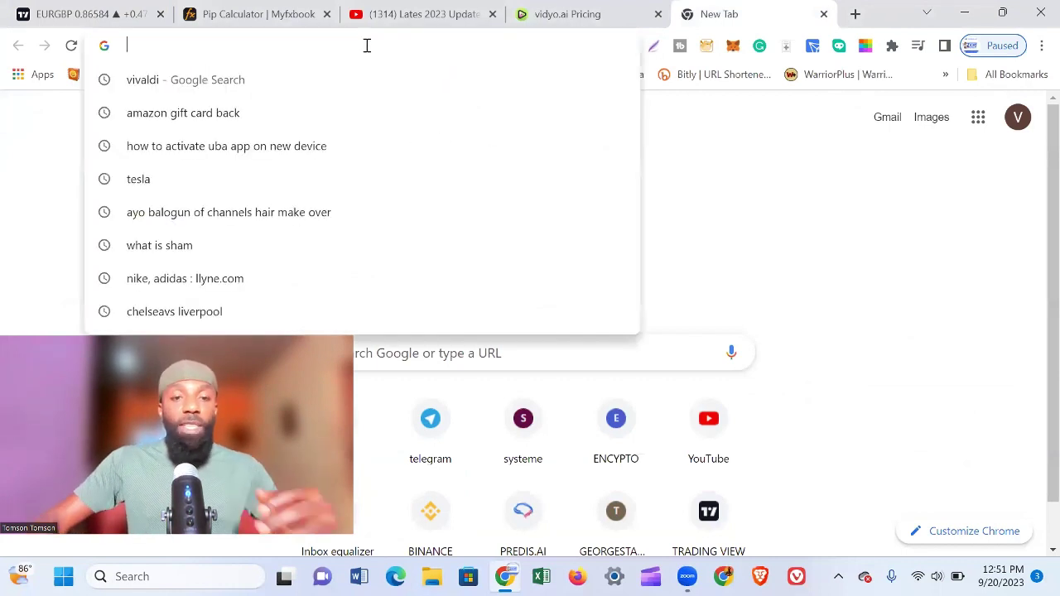
pyautogui.write('viva')
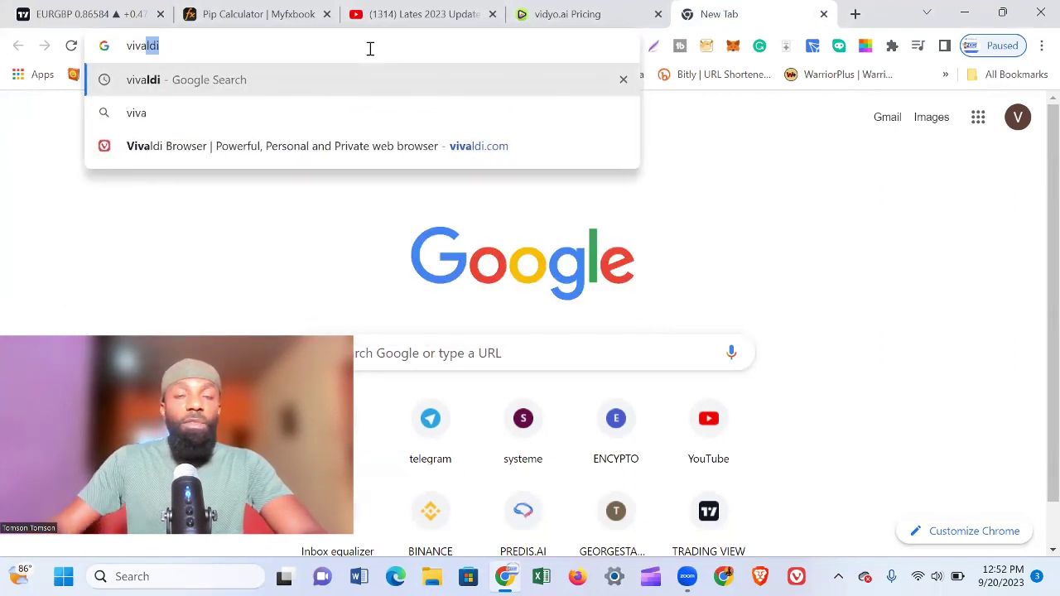
pyautogui.click(468, 155)
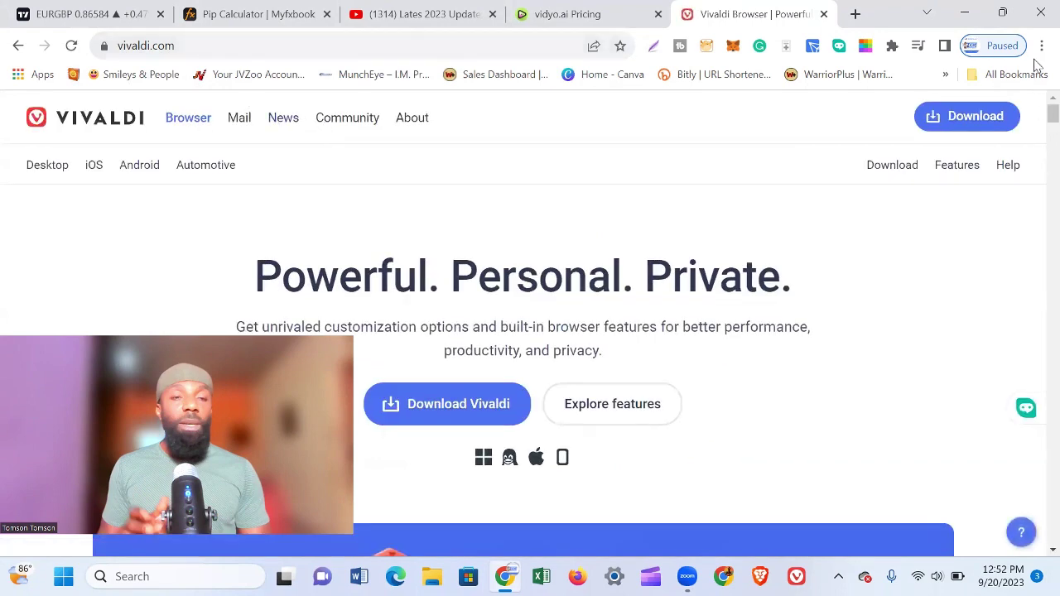
# Minimize Chrome and launch Vivaldi from the taskbar to its Start Page.
pyautogui.scroll(-3, 1037, 125)
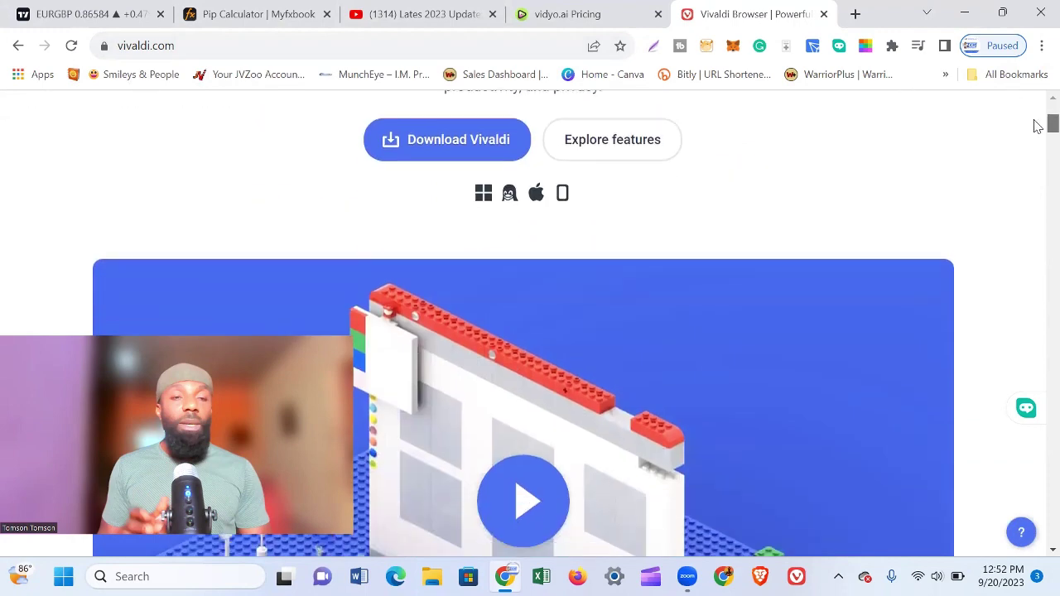
pyautogui.scroll(1, 1037, 125)
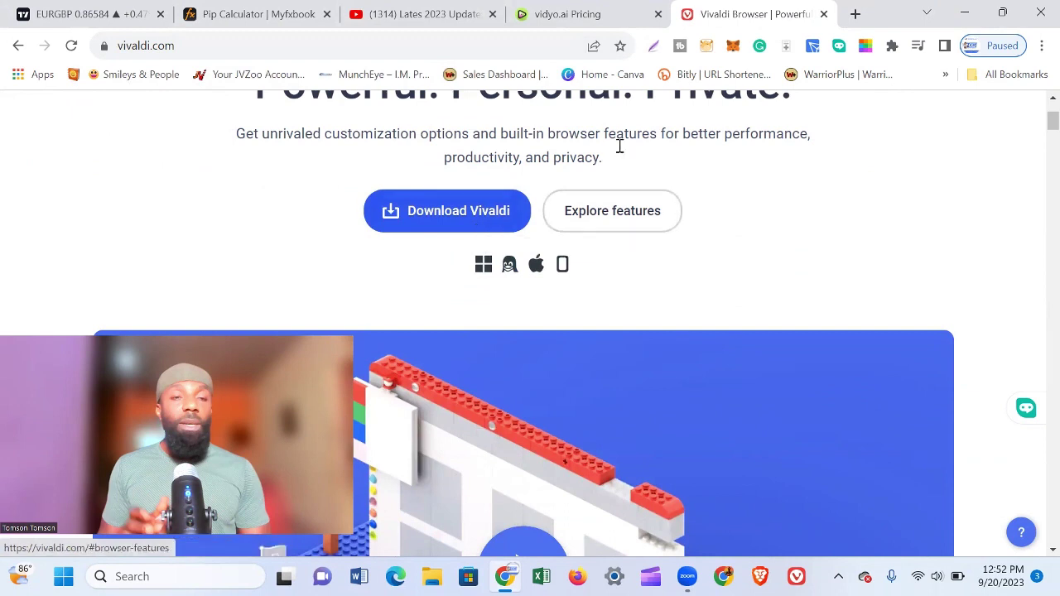
pyautogui.click(964, 13)
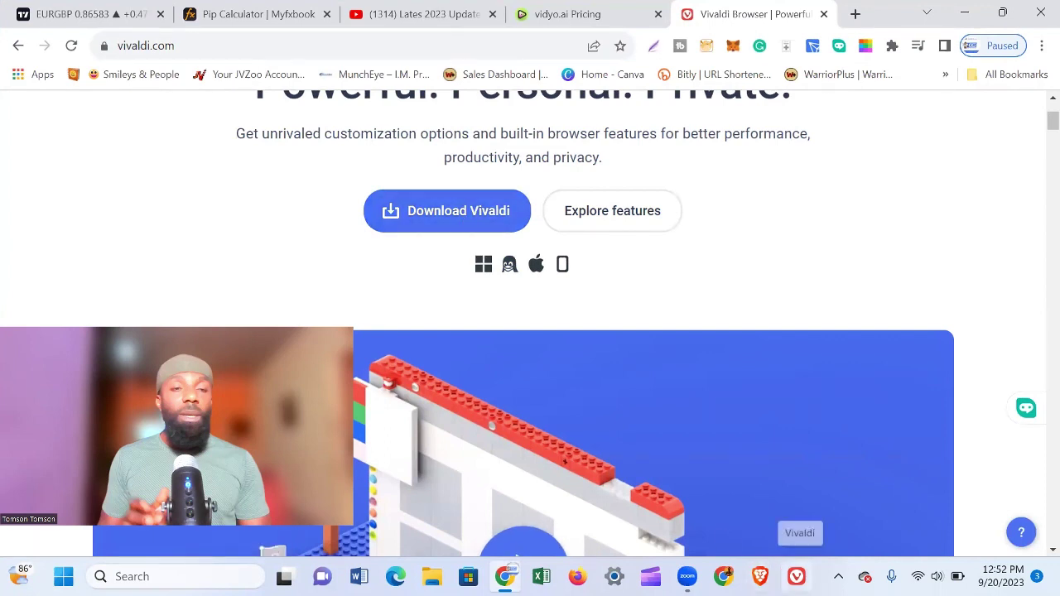
pyautogui.click(796, 577)
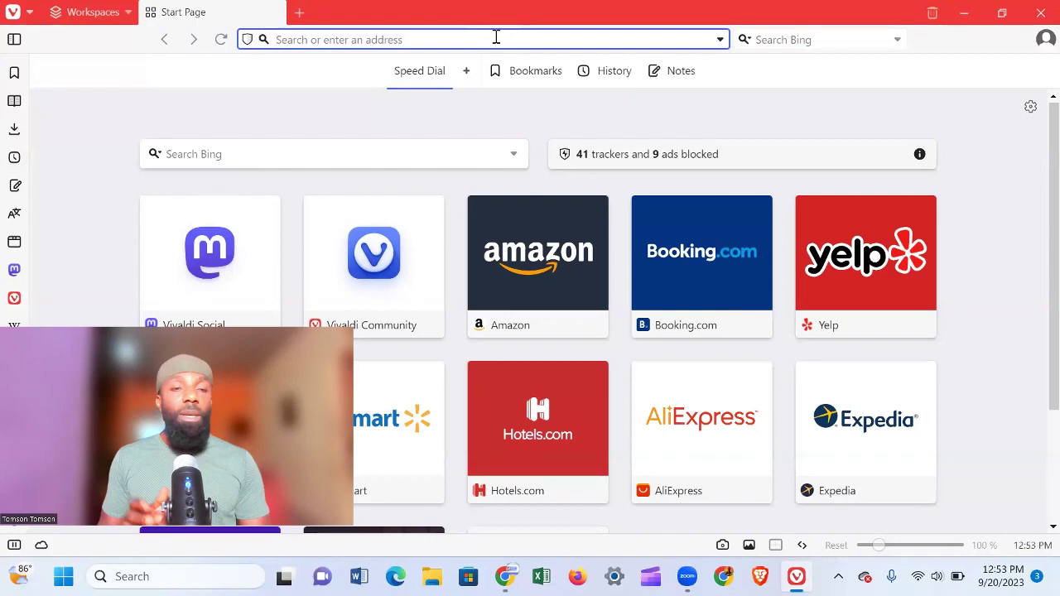
pyautogui.write('trad')
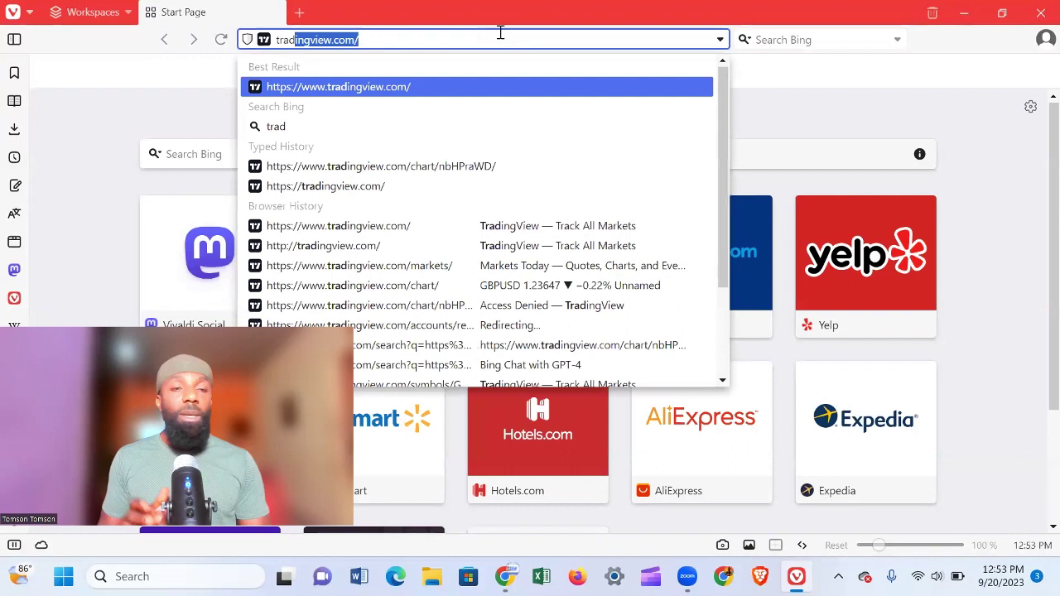
pyautogui.click(348, 91)
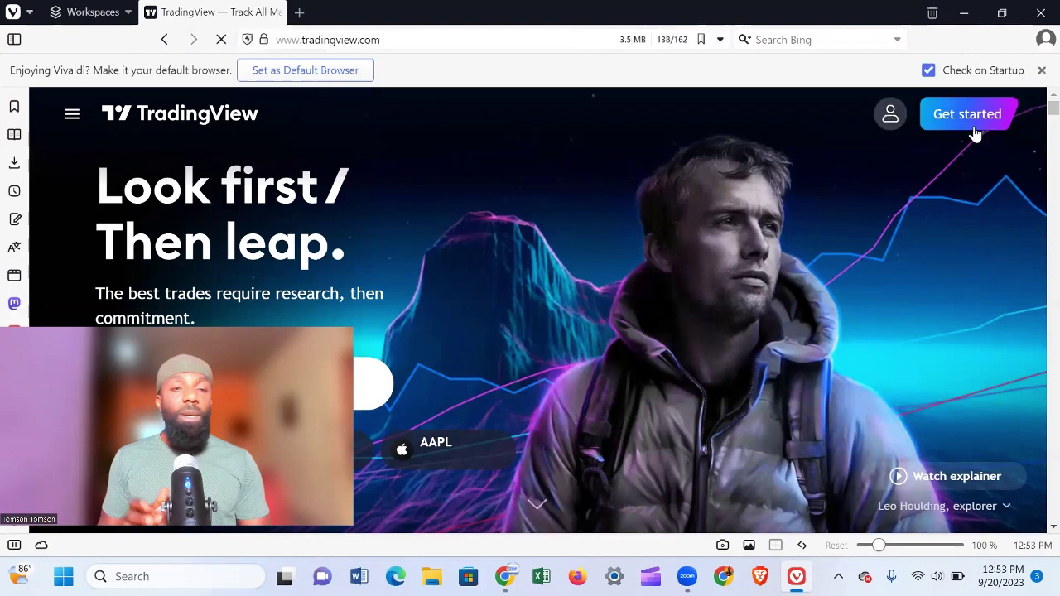
# Sign in to TradingView from the user icon with the Google One Tap prompt.
pyautogui.click(891, 119)
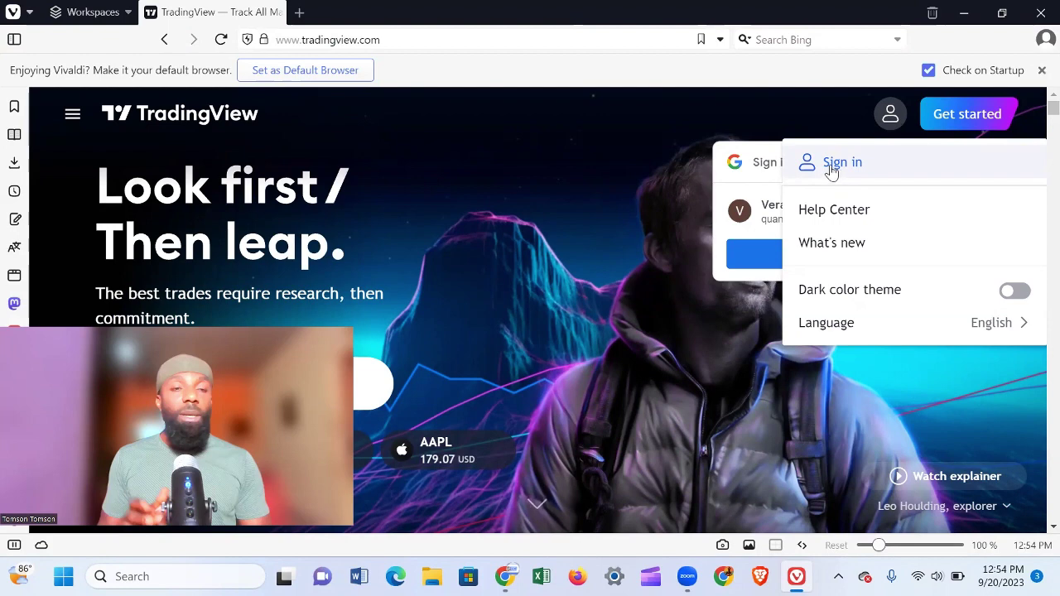
pyautogui.click(766, 252)
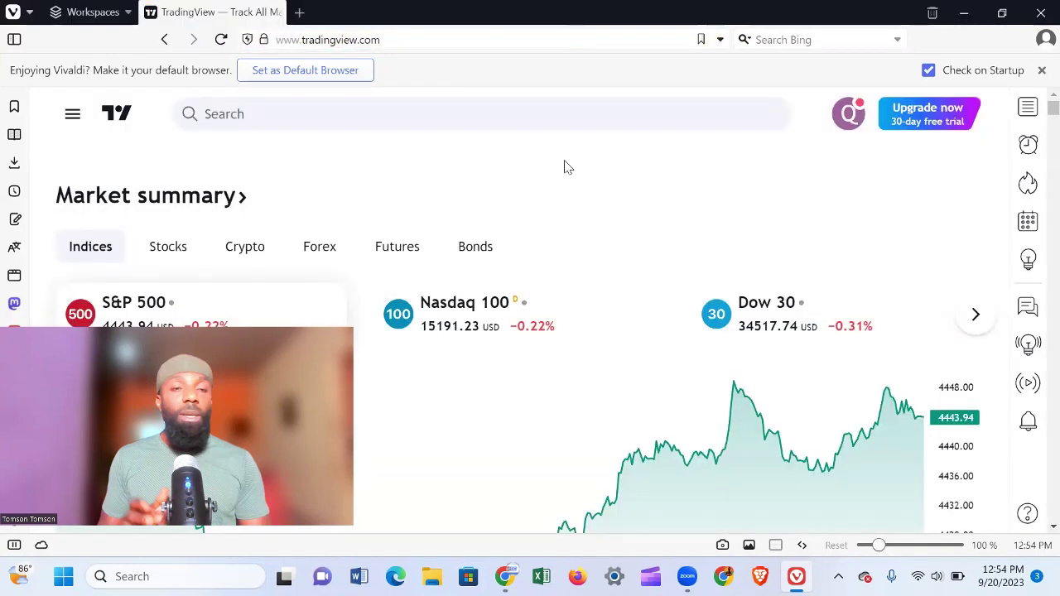
# Open Supercharts from the Products menu to load the saved EURGBP 1-hour chart.
pyautogui.click(72, 115)
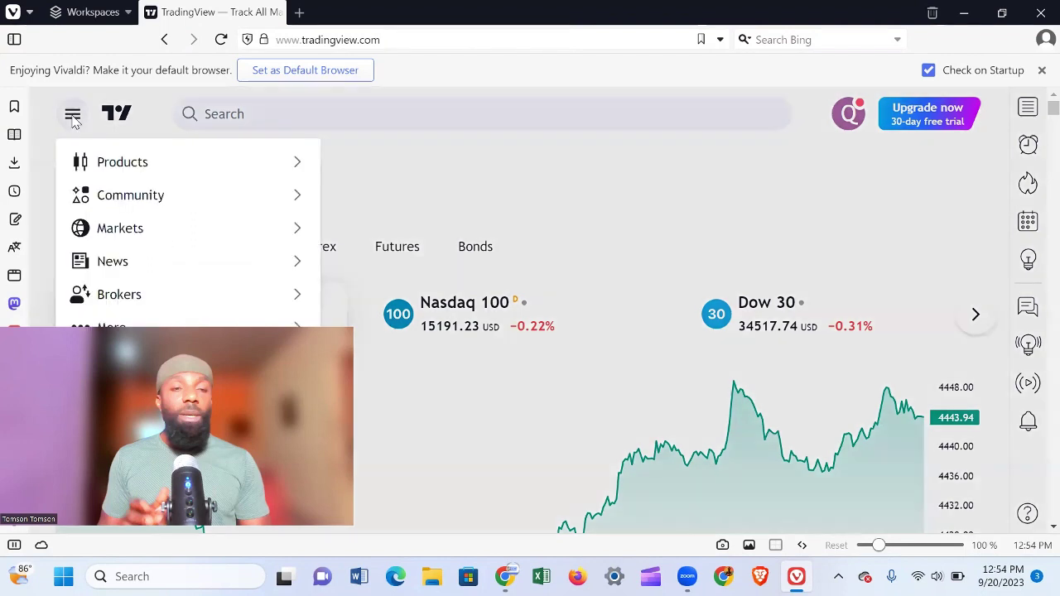
pyautogui.click(120, 164)
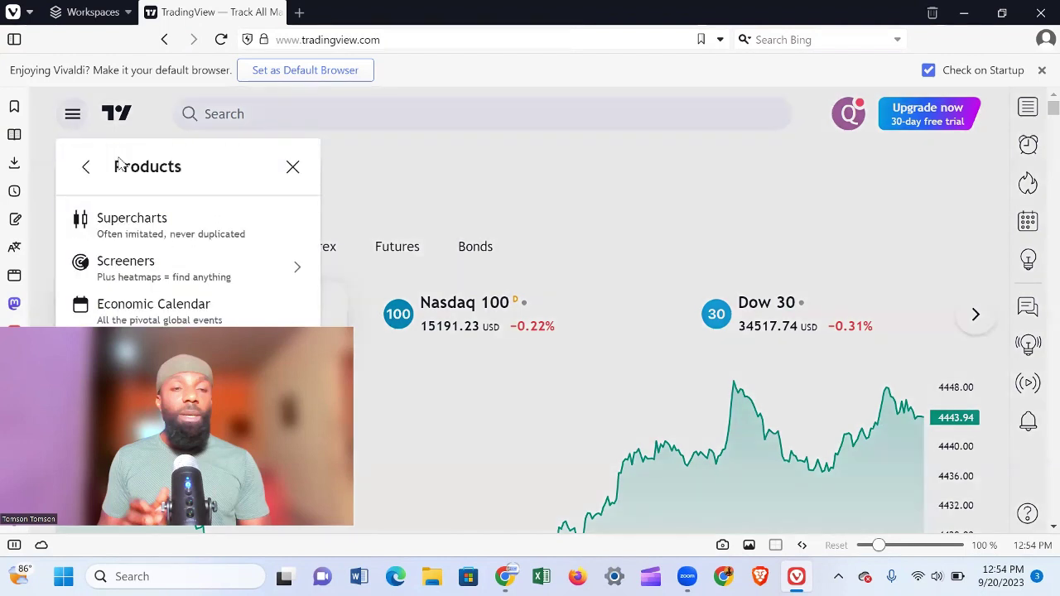
pyautogui.click(139, 228)
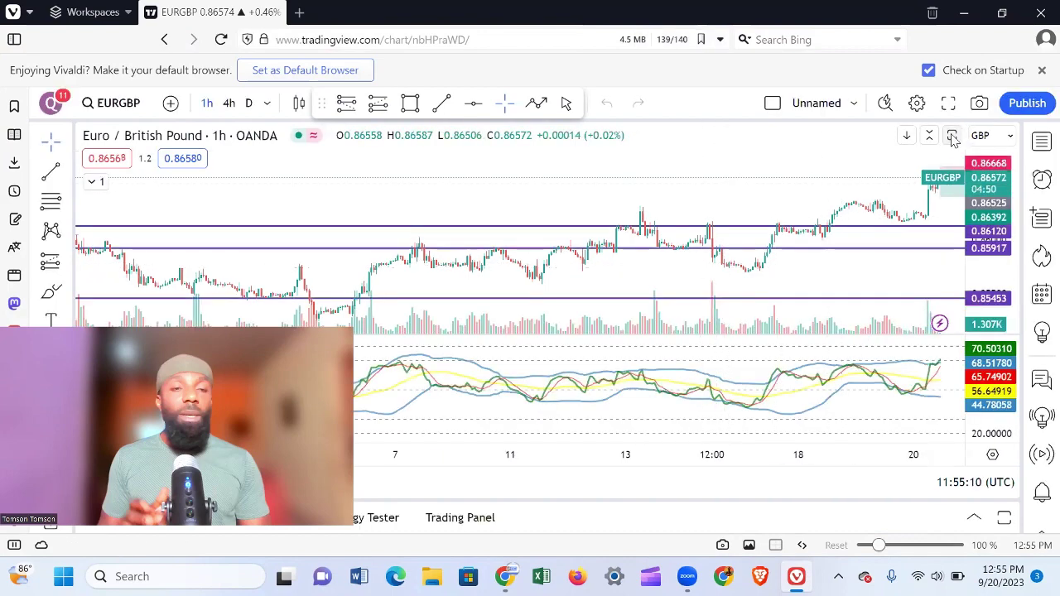
# Maximize the price pane and remove all 7 drawings from the EURGBP chart.
pyautogui.click(952, 135)
pyautogui.moveTo(720, 181); pyautogui.dragTo(362, 180)
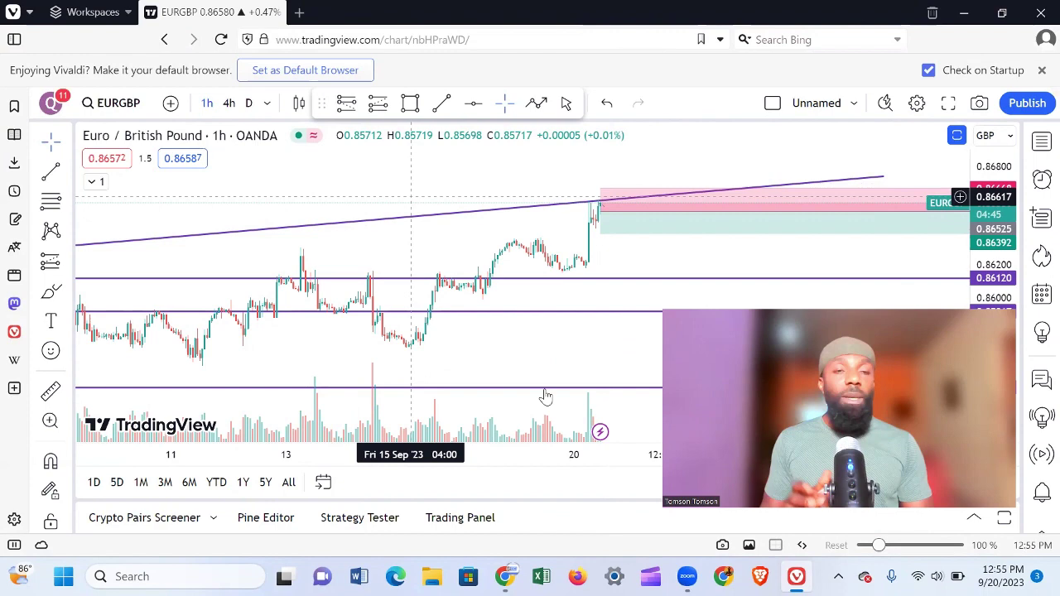
pyautogui.scroll(-3, 50, 468)
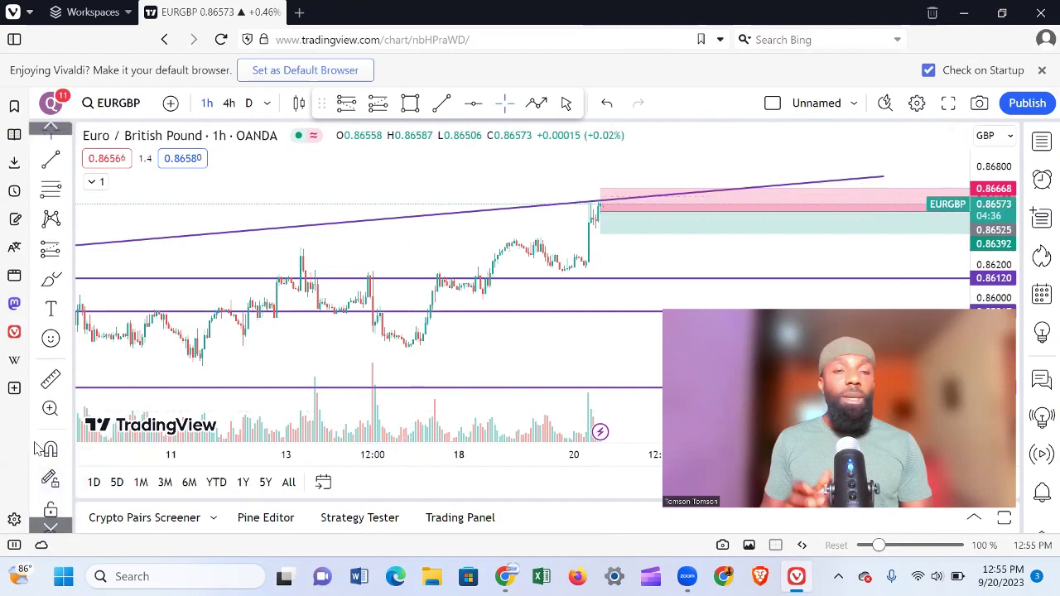
pyautogui.click(51, 469)
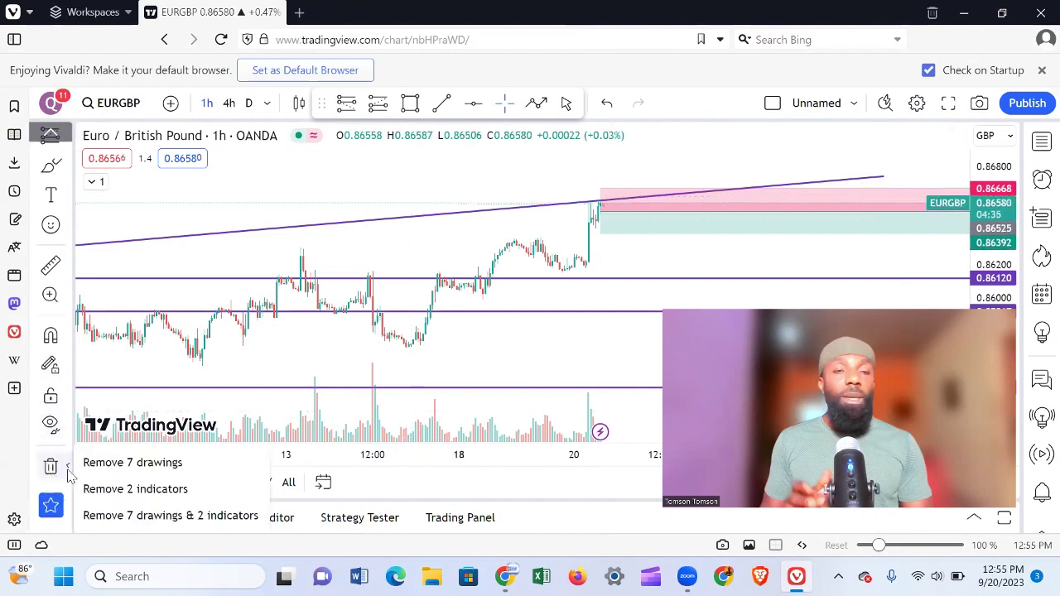
pyautogui.click(133, 464)
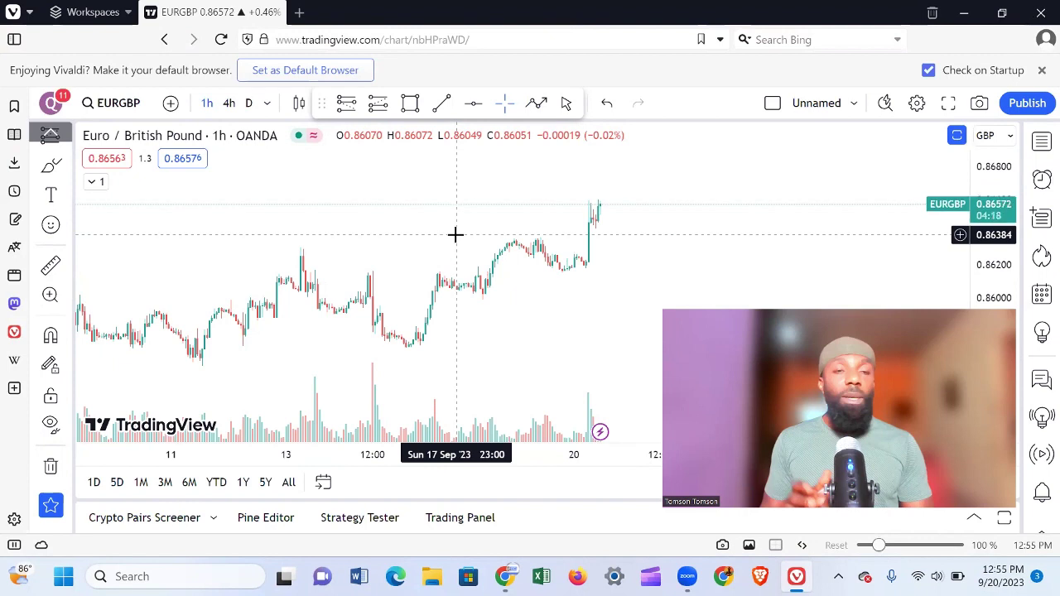
# Copy the EURGBP chart's tradingview.com/chart URL with Ctrl+C.
pyautogui.click(359, 40)
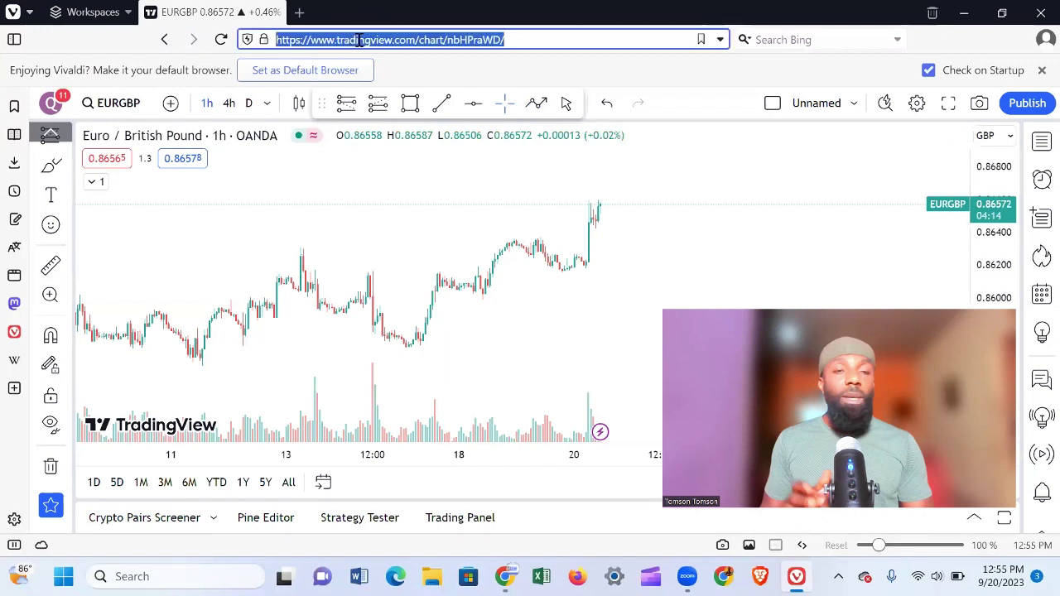
pyautogui.rightClick(358, 43)
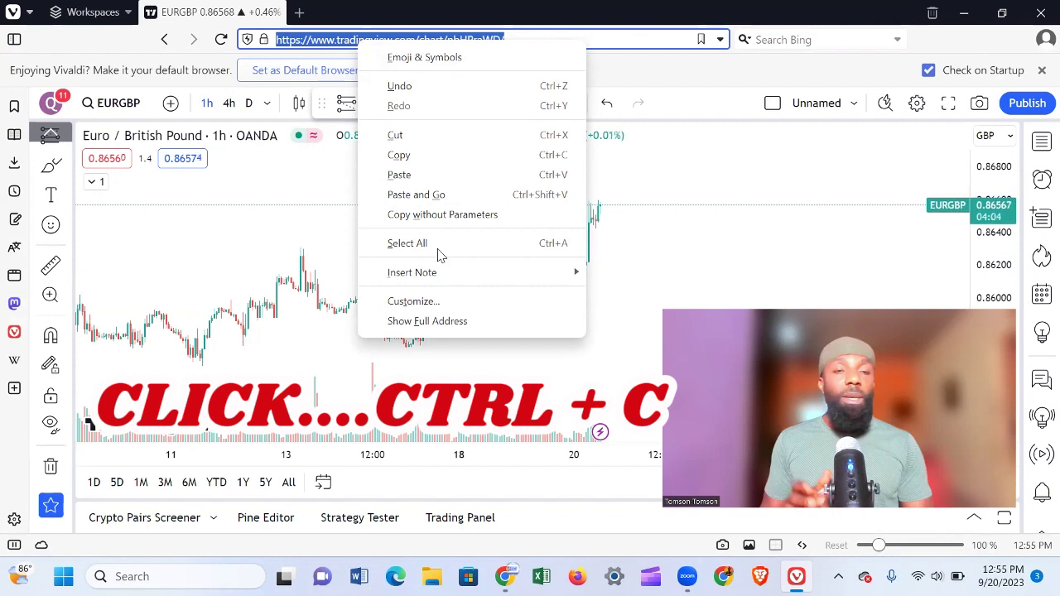
pyautogui.hotkey('ctrl', 'c')
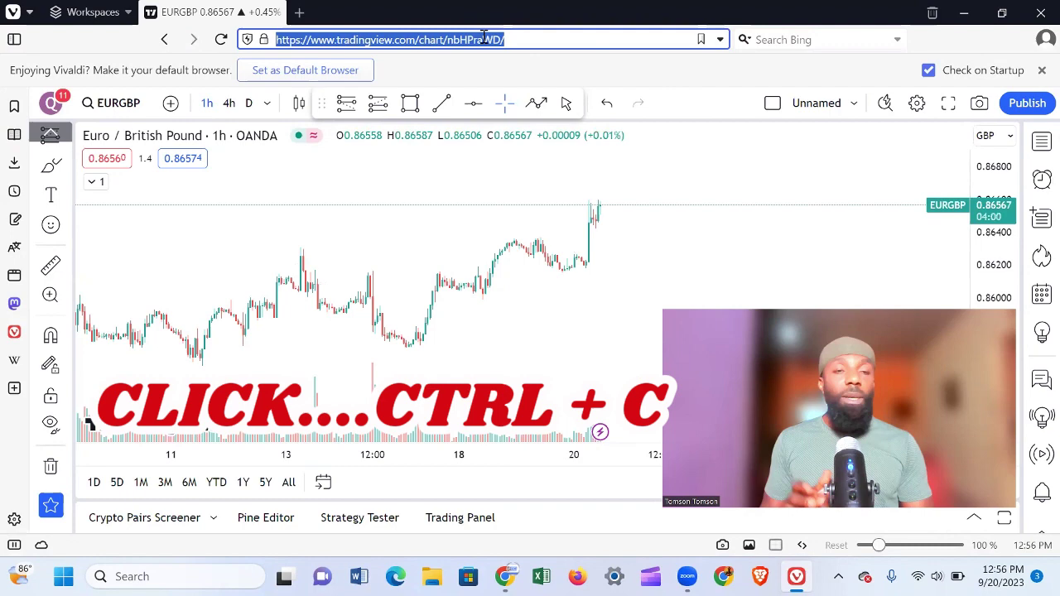
# Paste the copied chart URL into a second tab, then return to the first.
pyautogui.click(301, 13)
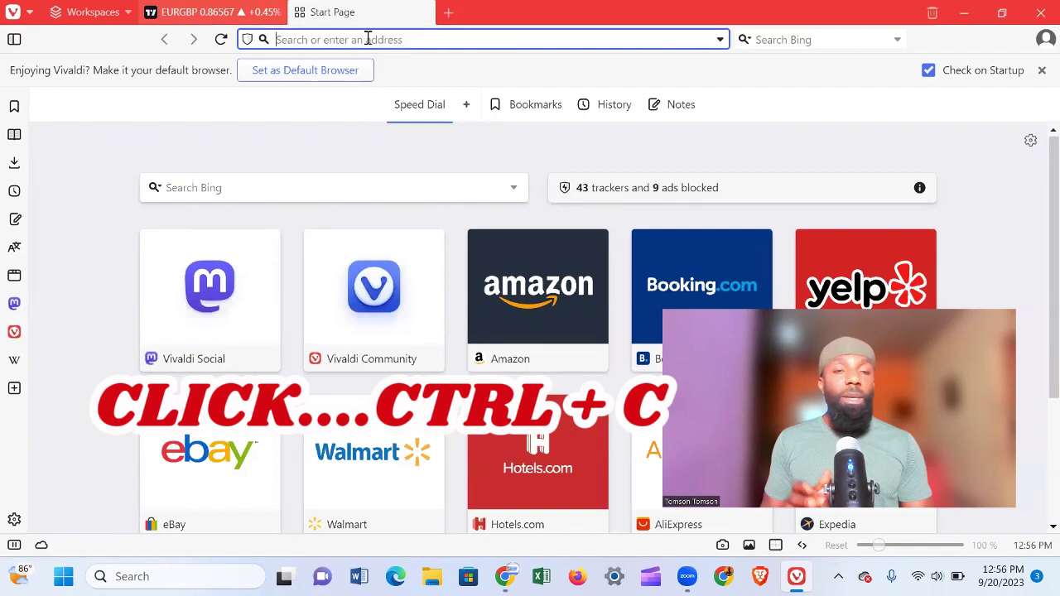
pyautogui.hotkey('ctrl', 'v')
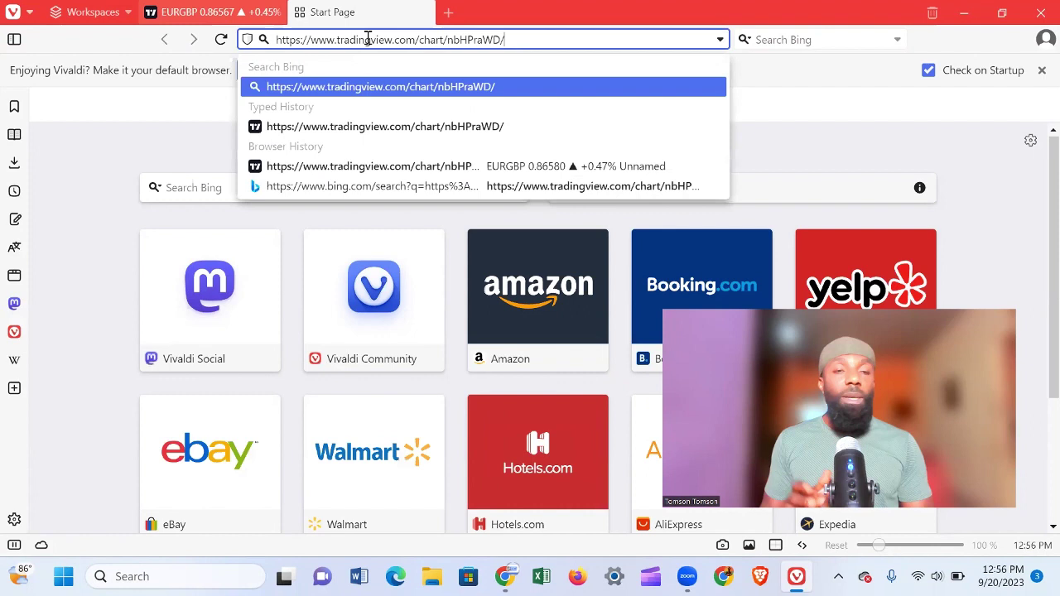
pyautogui.click(389, 130)
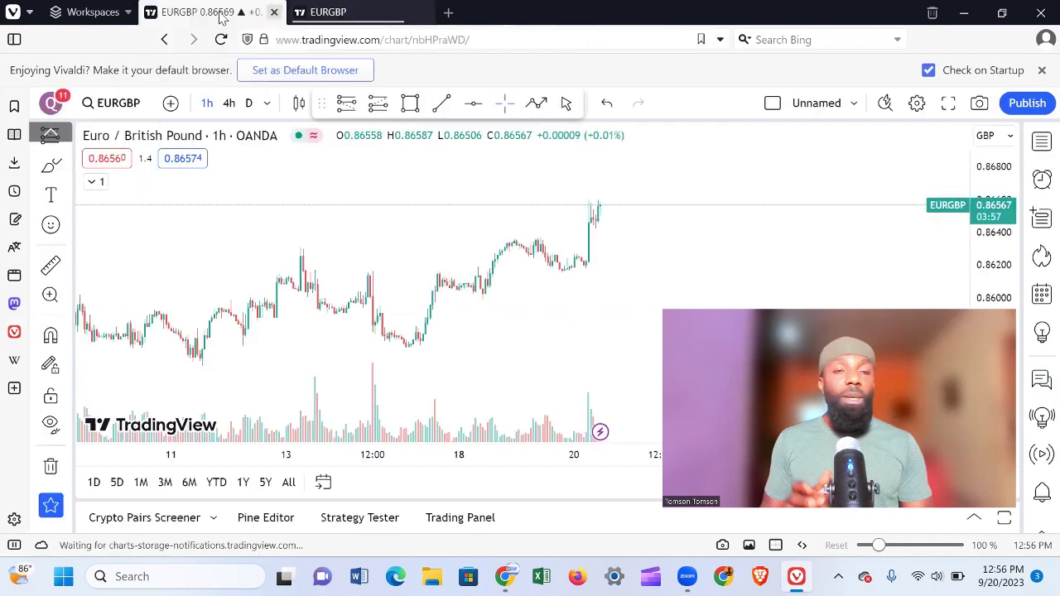
pyautogui.click(360, 12)
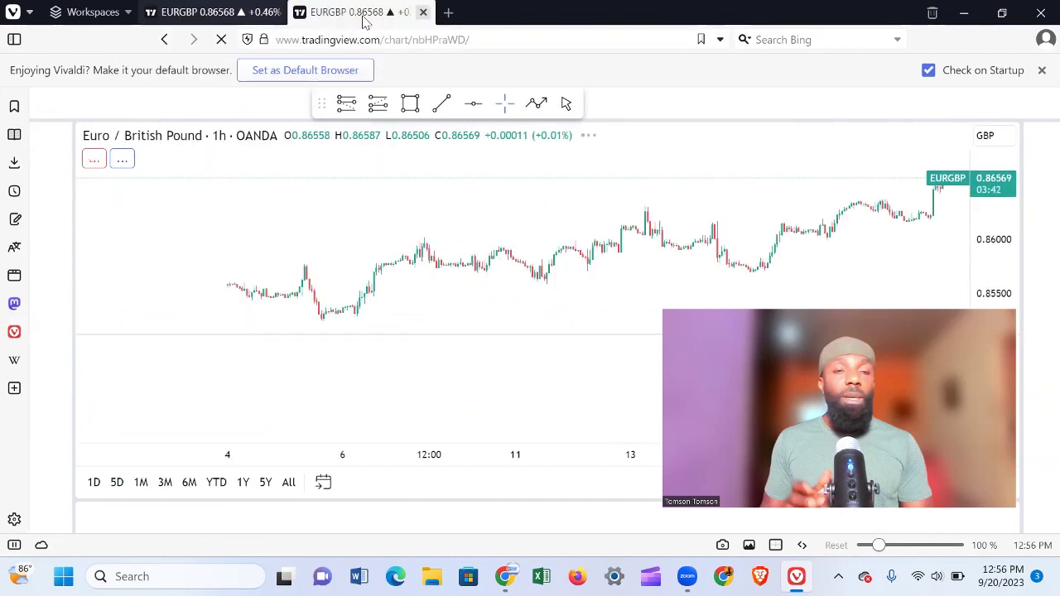
pyautogui.click(225, 20)
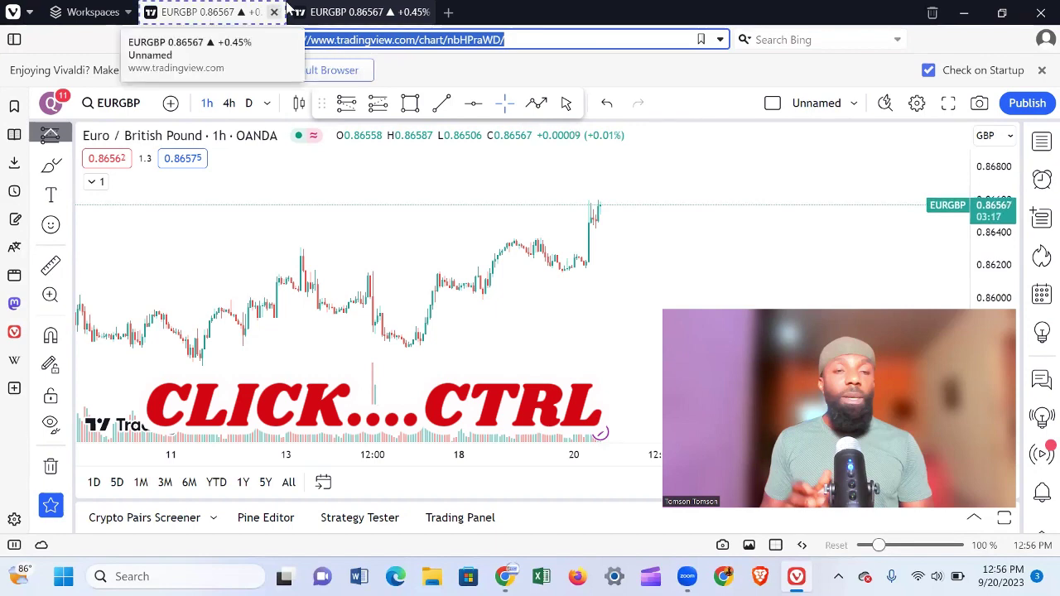
# Select both EURGBP chart tabs and apply Tile 2 Tabs.
pyautogui.click(325, 17)
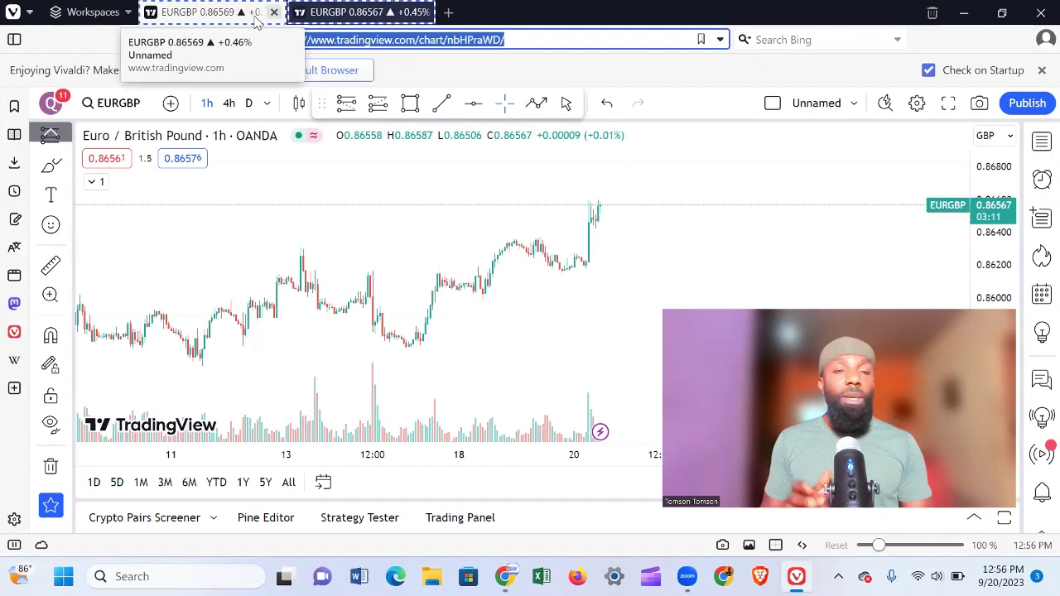
pyautogui.rightClick(311, 17)
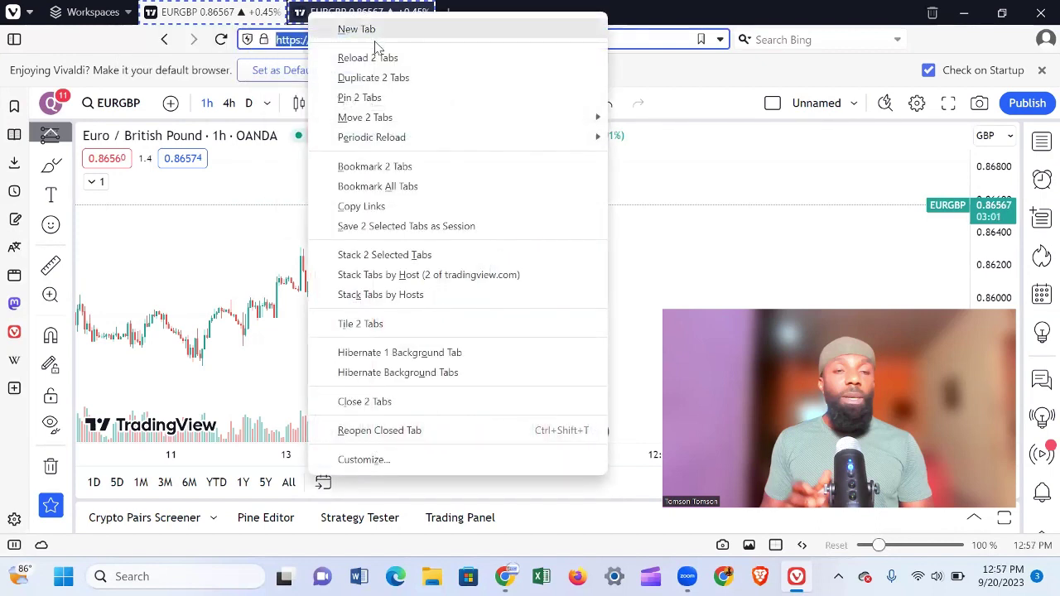
pyautogui.click(381, 329)
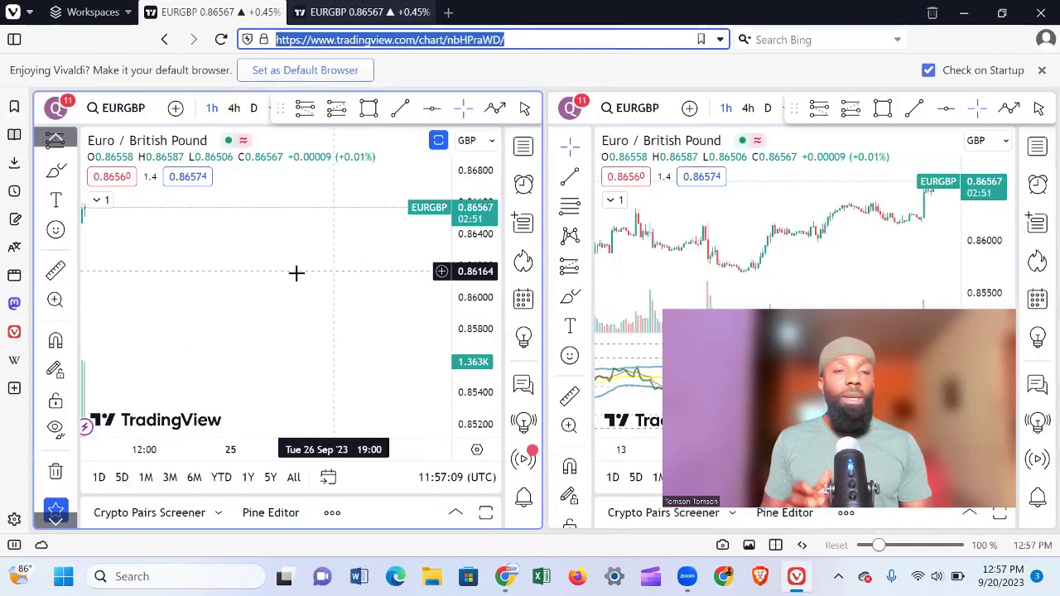
# Change the left chart's symbol from EURGBP to FXCM EURUSD.
pyautogui.moveTo(270, 267); pyautogui.dragTo(558, 293)
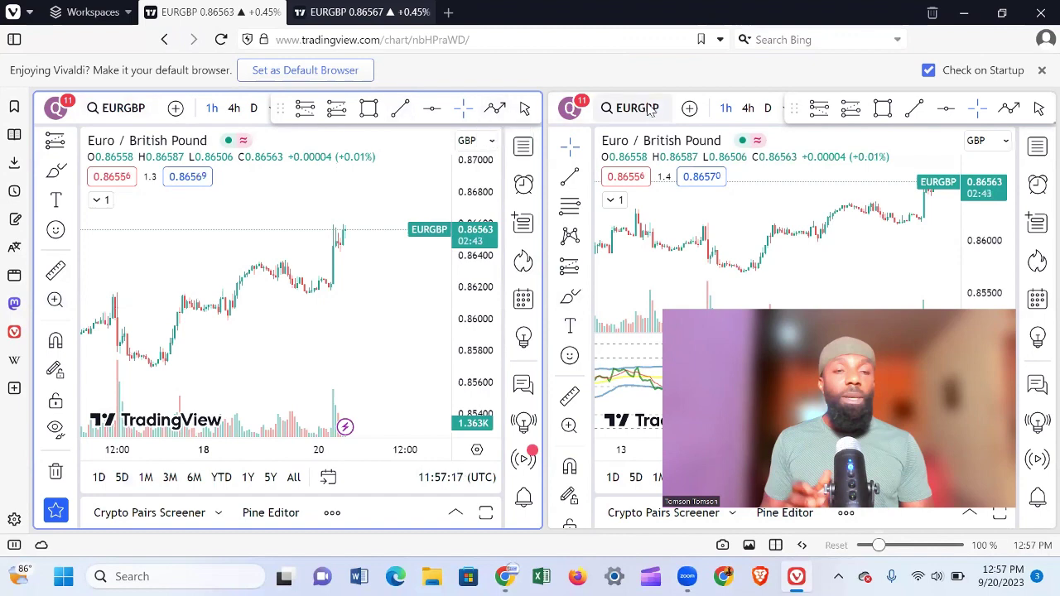
pyautogui.click(107, 113)
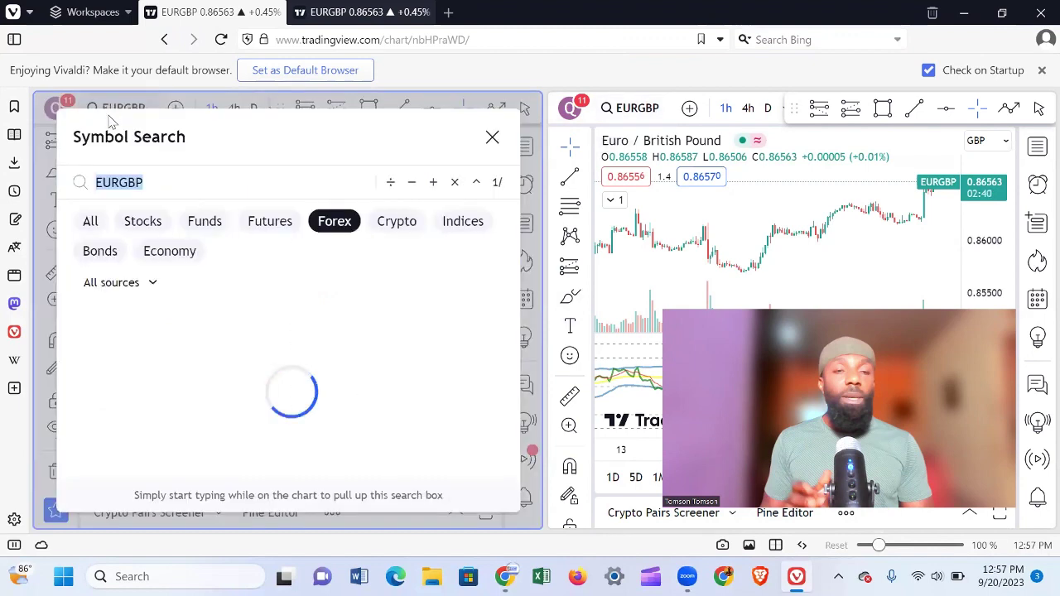
pyautogui.click(166, 180)
pyautogui.press('BackSpace')
pyautogui.press('BackSpace')
pyautogui.press('BackSpace')
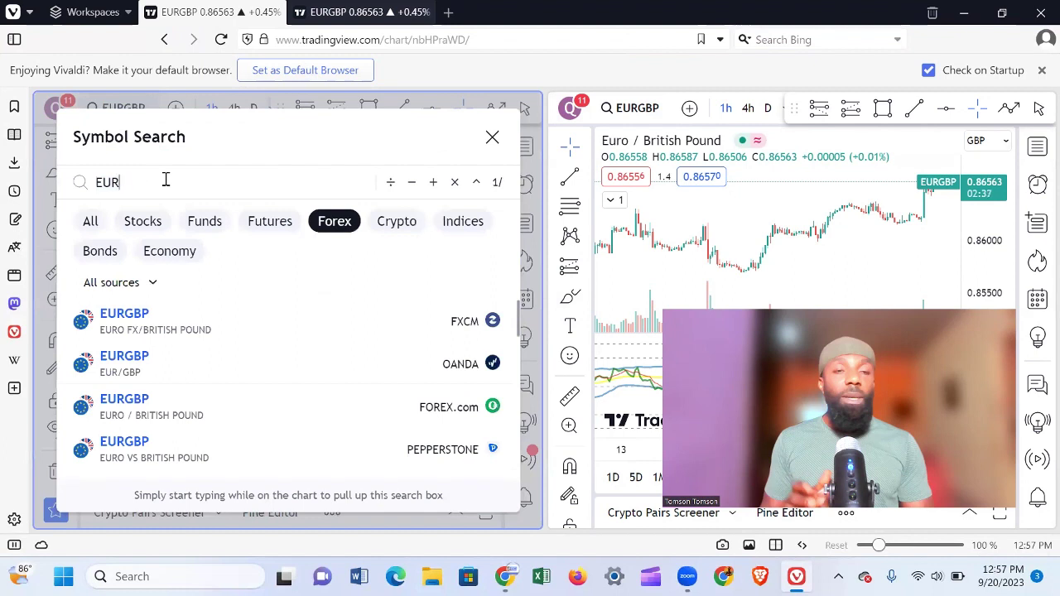
pyautogui.write('USD')
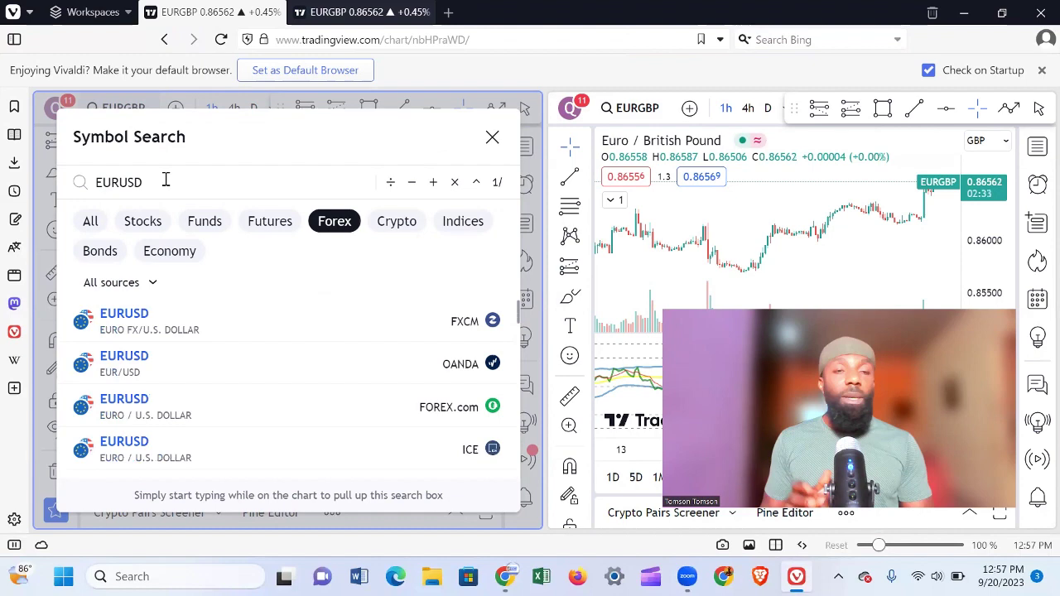
pyautogui.click(143, 334)
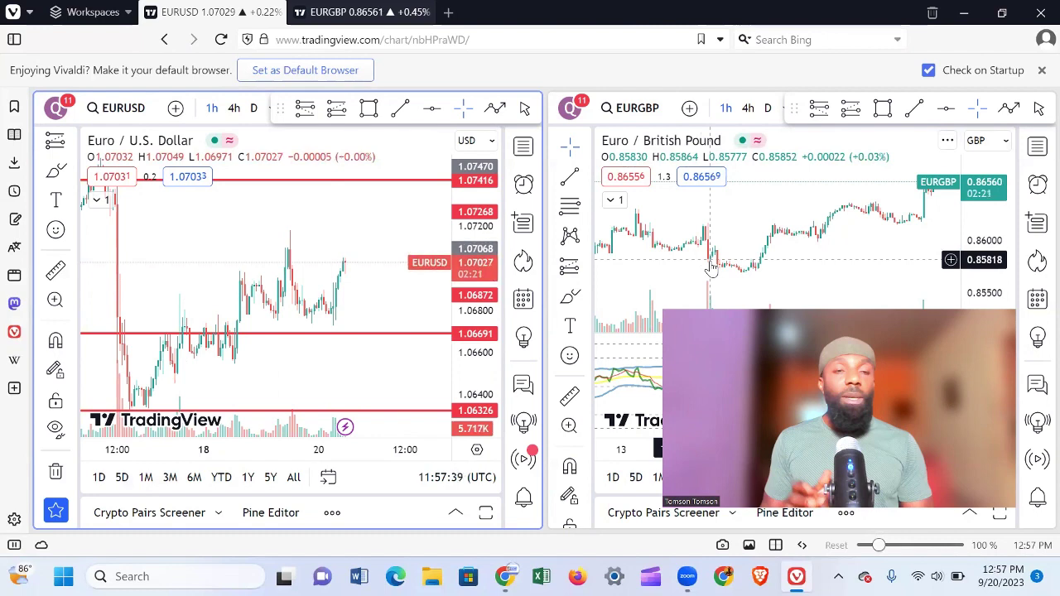
# Set the right-hand EURGBP chart to 4-hour candles.
pyautogui.click(748, 109)
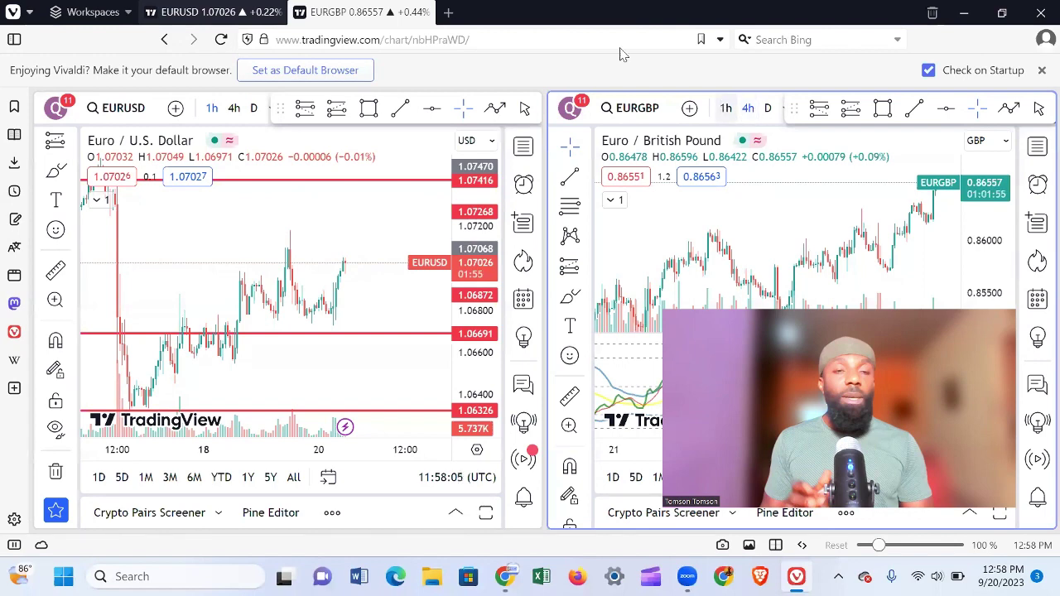
# Open a third tab and load the copied TradingView chart address in it.
pyautogui.click(447, 12)
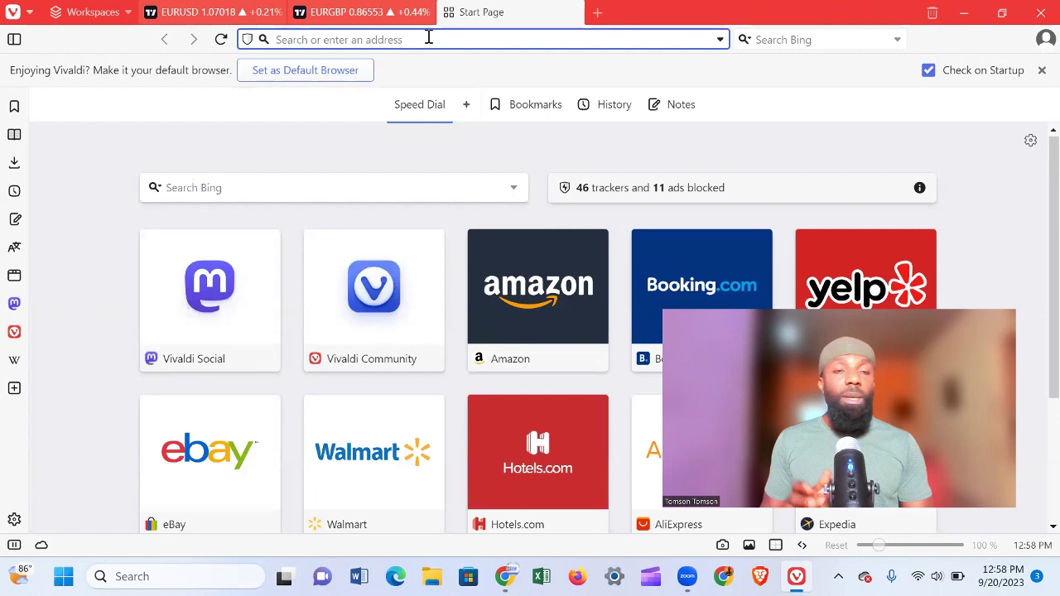
pyautogui.rightClick(428, 43)
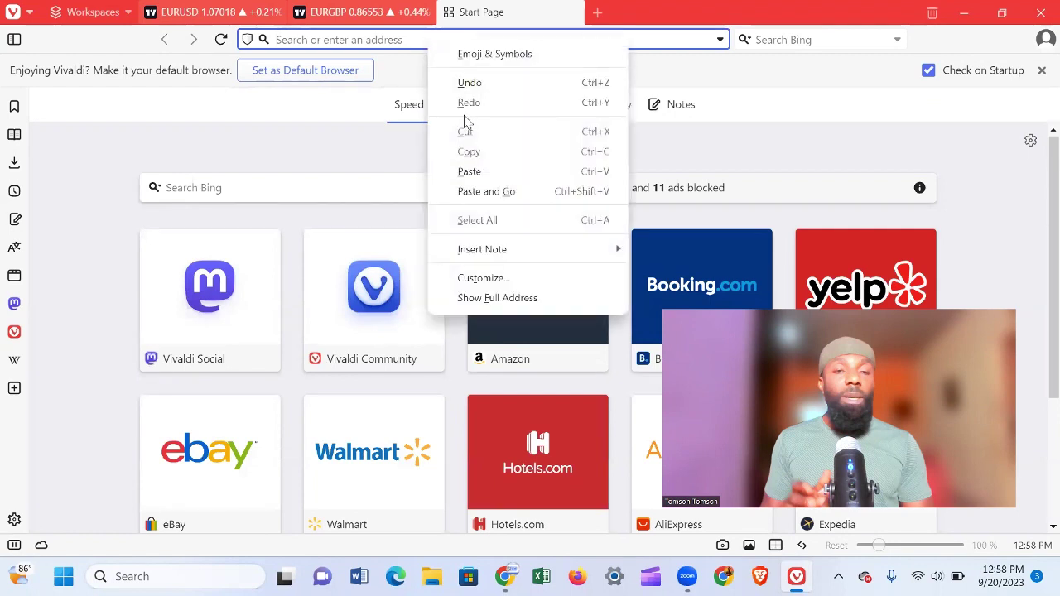
pyautogui.click(474, 171)
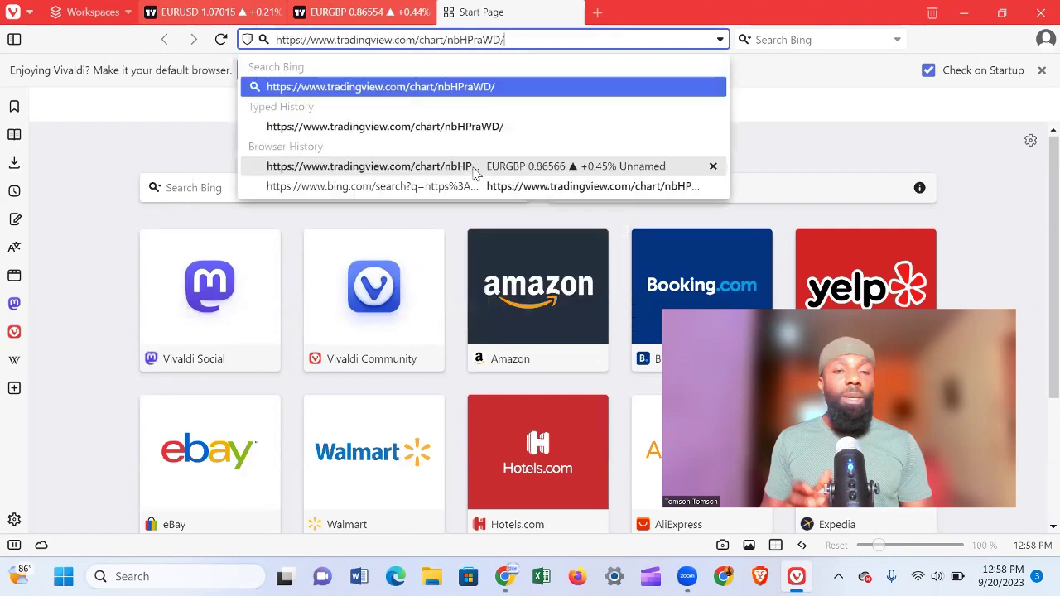
pyautogui.click(422, 127)
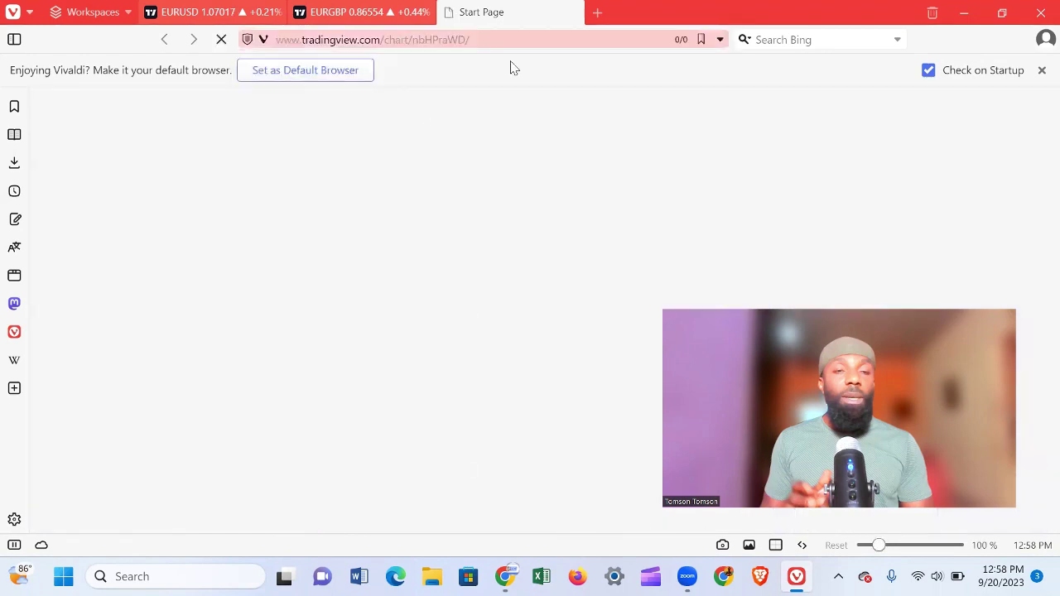
# Open a fourth tab with the same chart address, then visit both new tabs so they load.
pyautogui.click(598, 13)
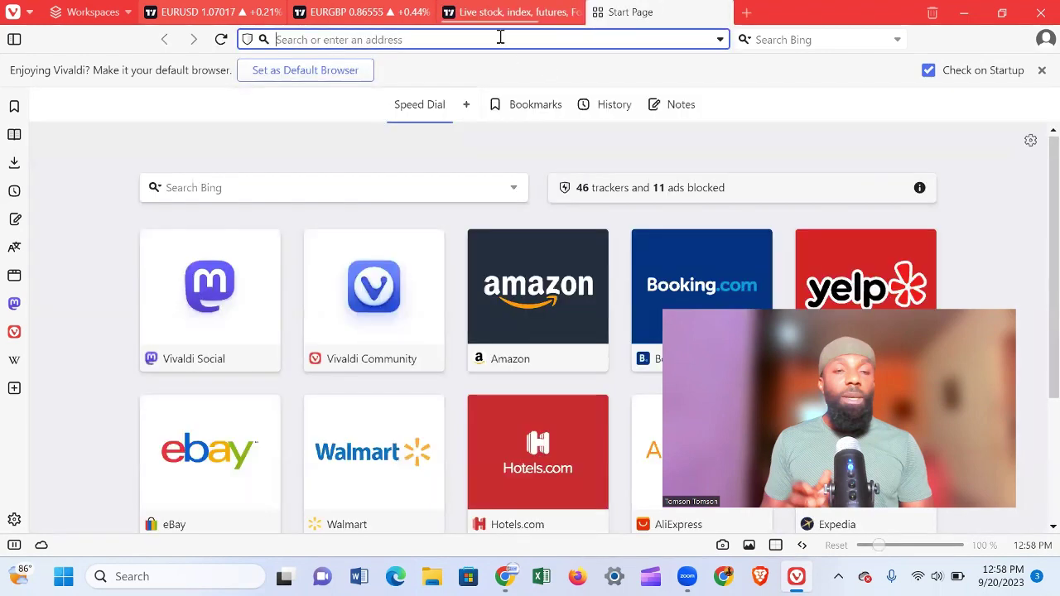
pyautogui.rightClick(502, 38)
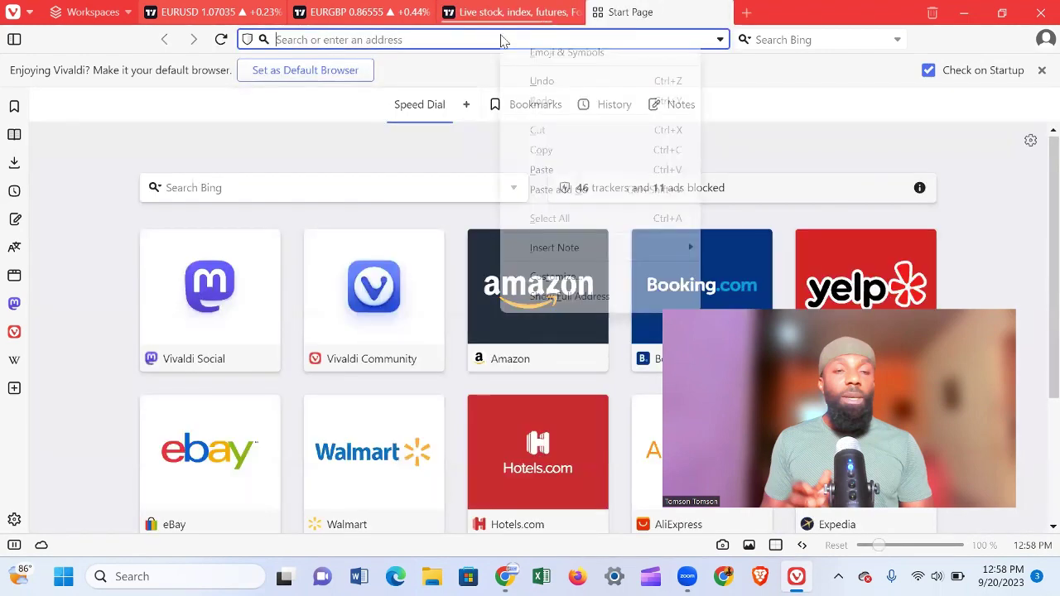
pyautogui.click(552, 169)
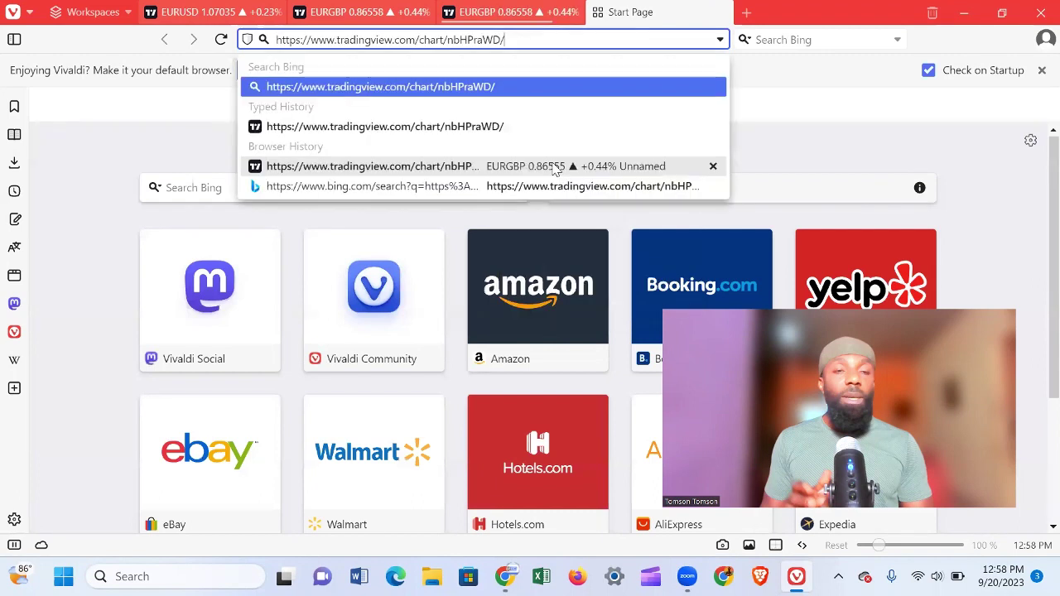
pyautogui.click(426, 127)
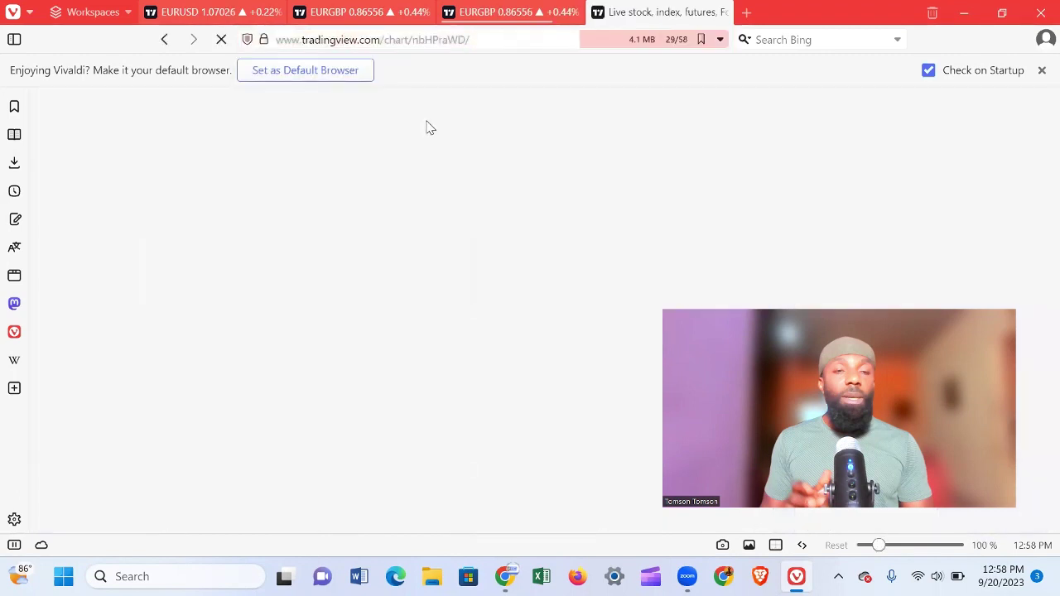
pyautogui.click(485, 13)
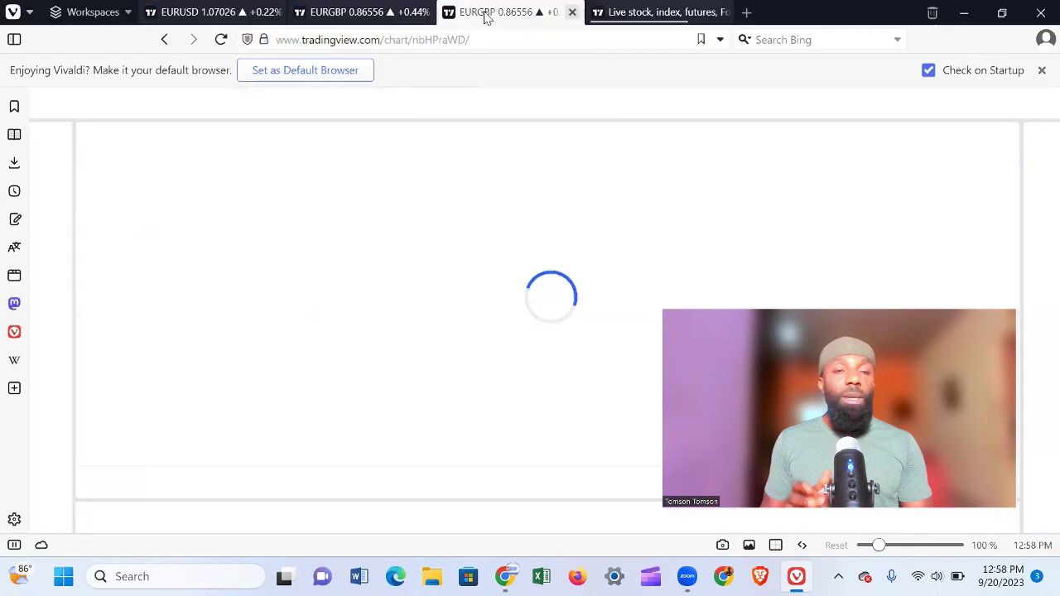
pyautogui.click(629, 13)
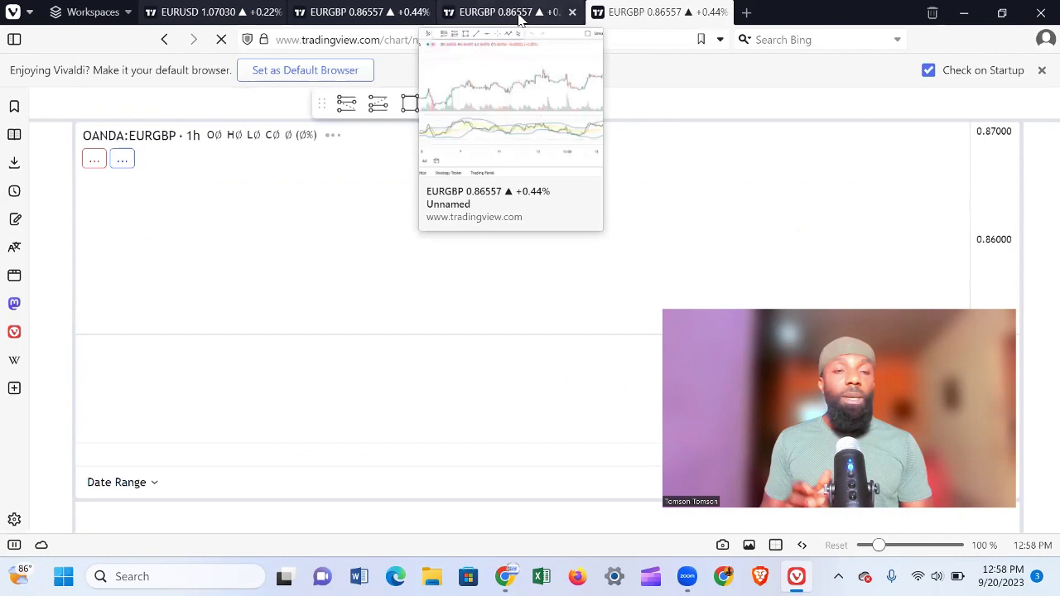
# Select the EURUSD tab plus the other three chart tabs and apply Tile 4 Tabs.
pyautogui.click(189, 14)
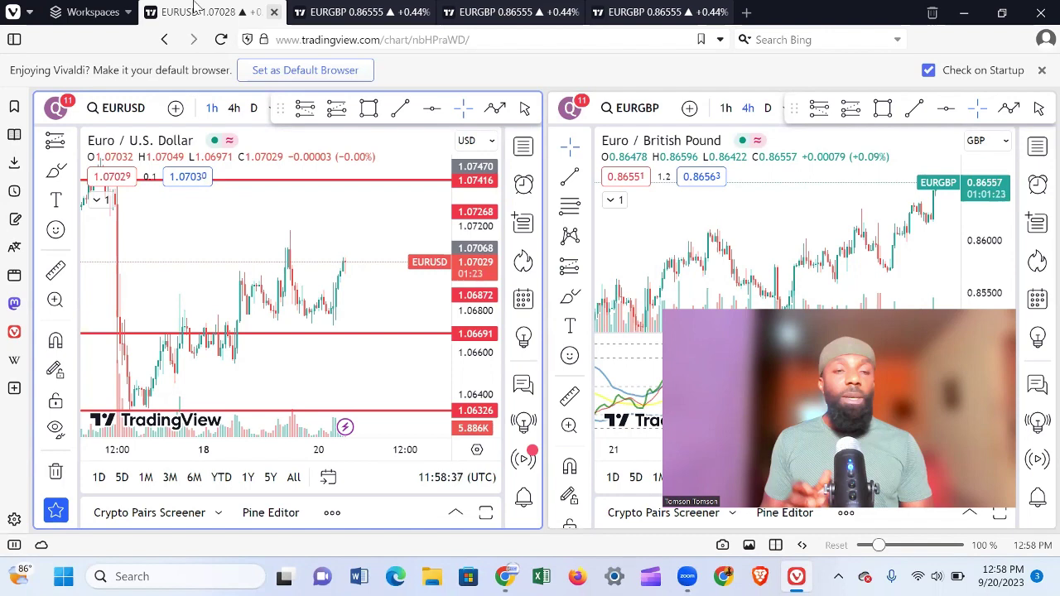
pyautogui.keyDown('ctrl'); pyautogui.click(336, 12); pyautogui.keyUp('ctrl')
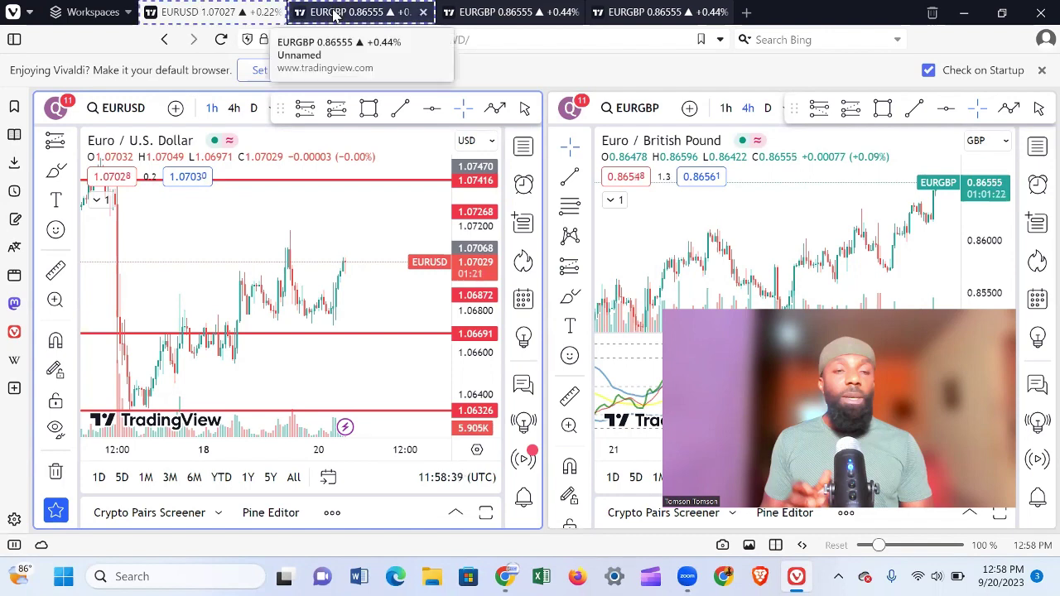
pyautogui.keyDown('ctrl'); pyautogui.click(464, 13); pyautogui.keyUp('ctrl')
pyautogui.keyDown('ctrl'); pyautogui.click(638, 14); pyautogui.keyUp('ctrl')
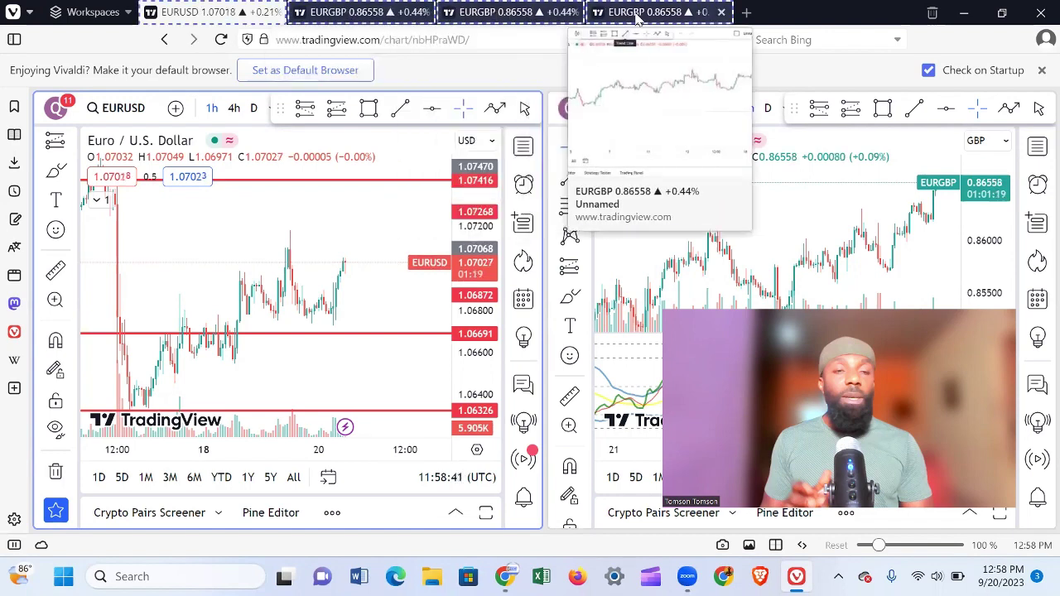
pyautogui.rightClick(545, 17)
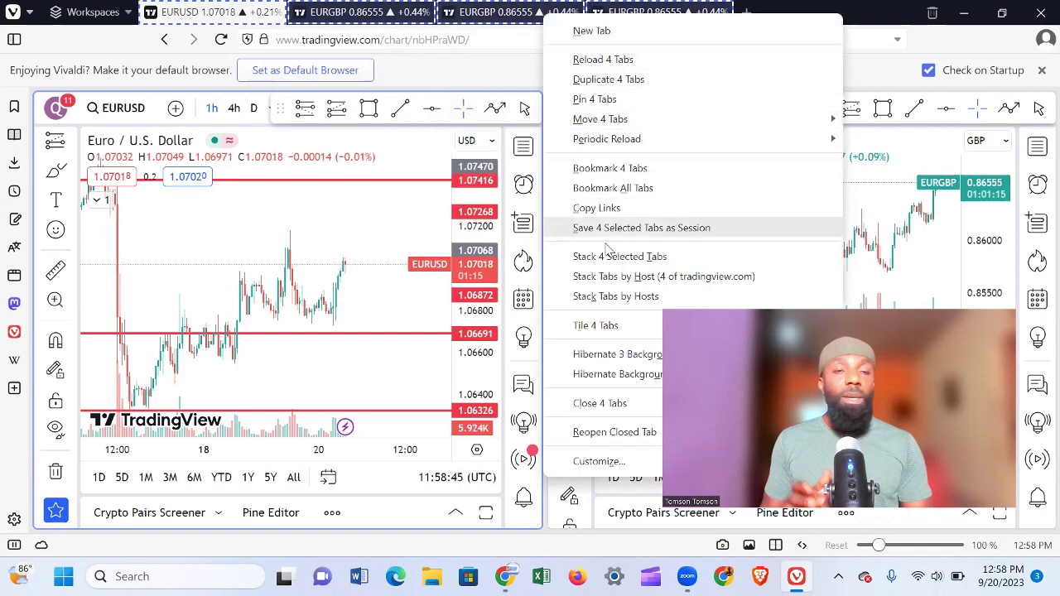
pyautogui.click(596, 326)
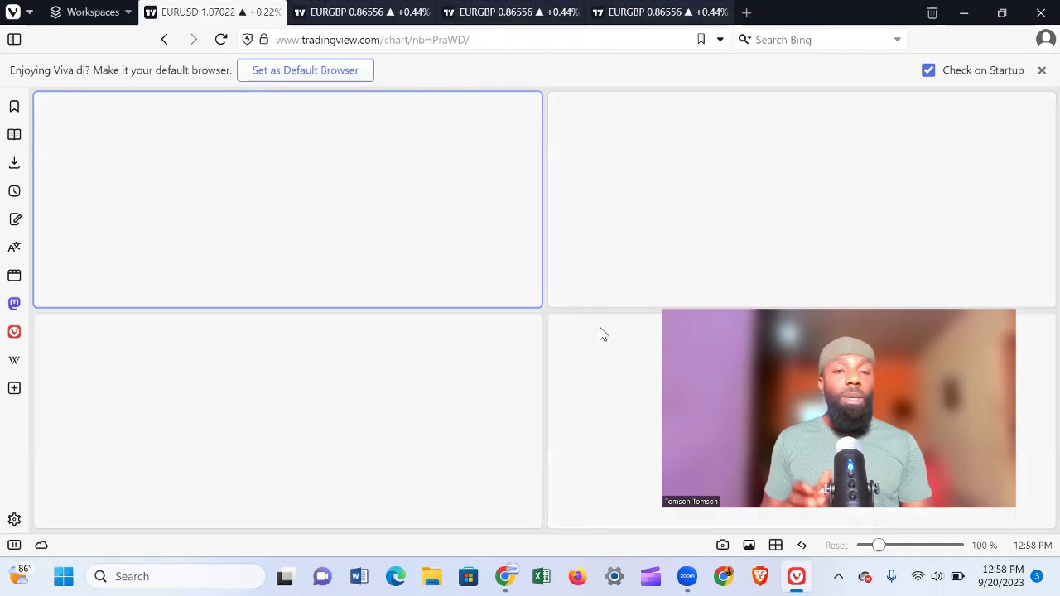